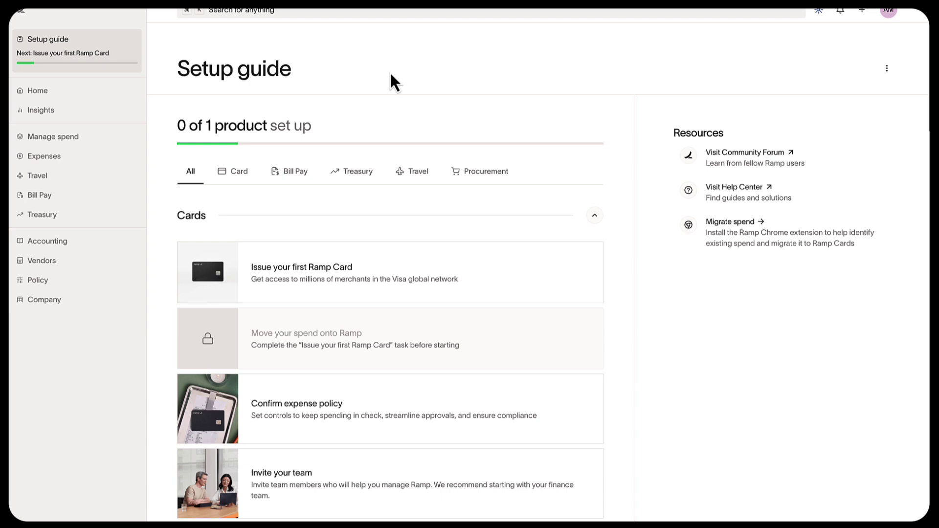
- Leave the expense policy card, switch to the Policy page and start Review Policy
click(275, 397)
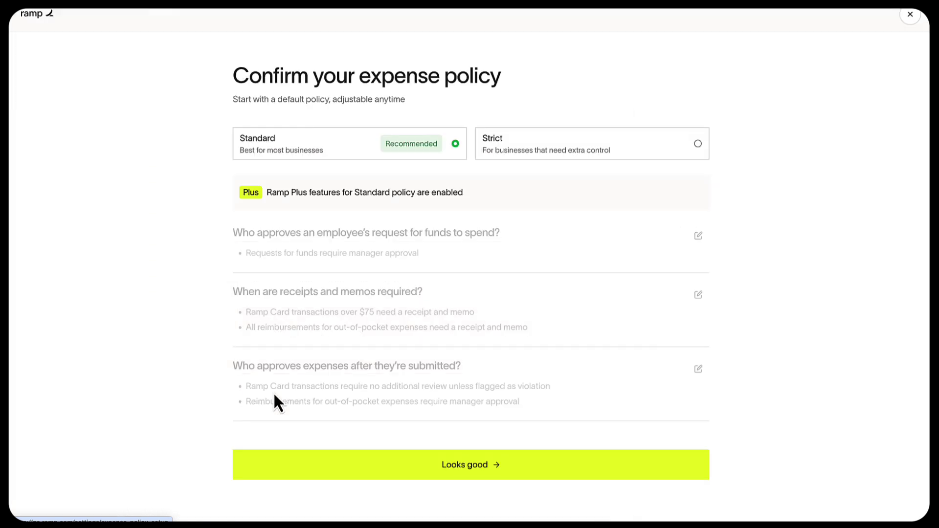
click(909, 16)
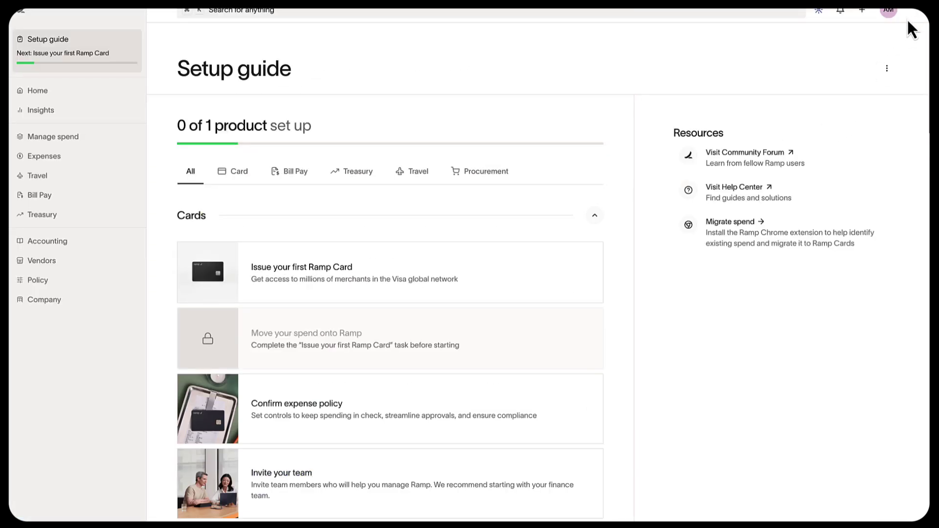
click(71, 279)
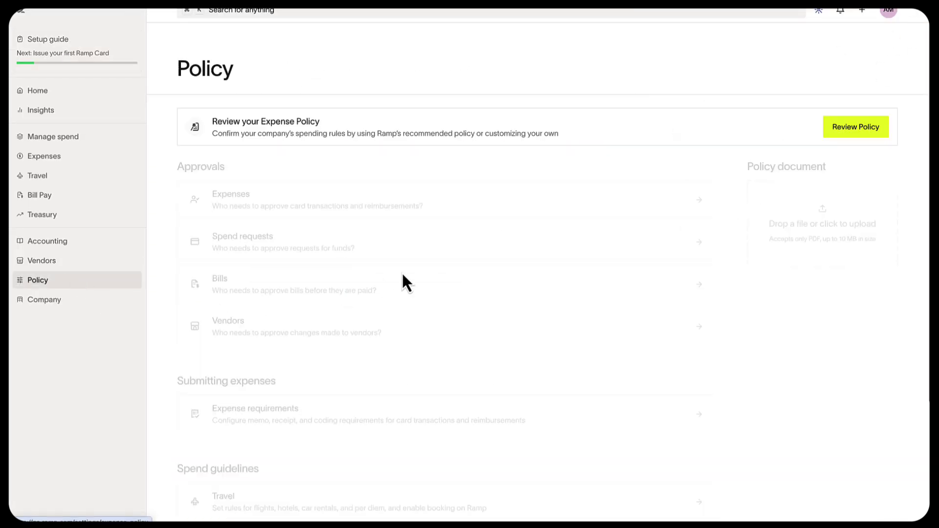
click(846, 126)
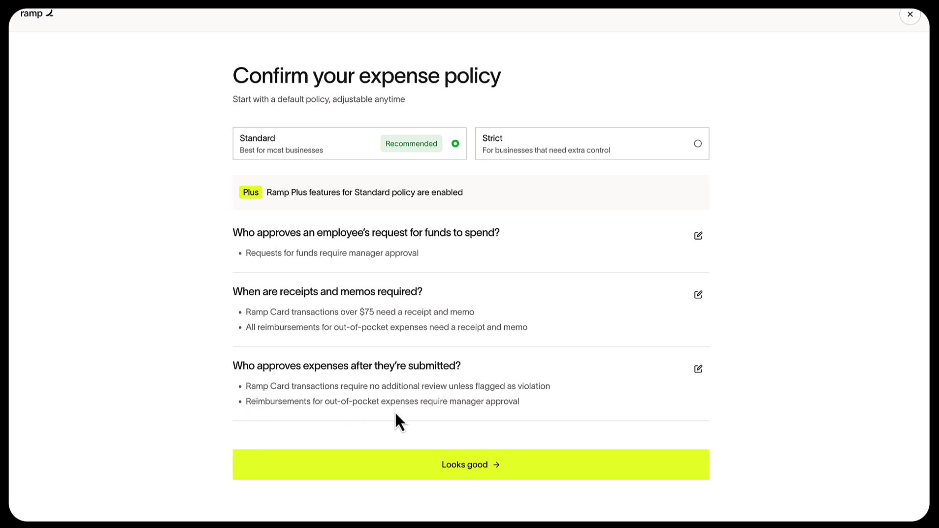
- Choose the Strict expense policy instead of Standard
click(506, 140)
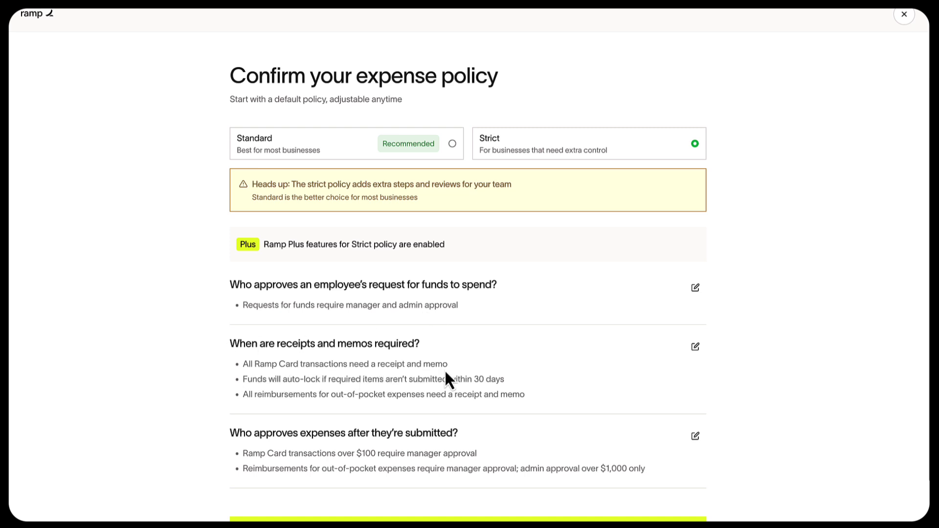
- Reselect the Standard policy and edit who approves employee fund requests
click(354, 149)
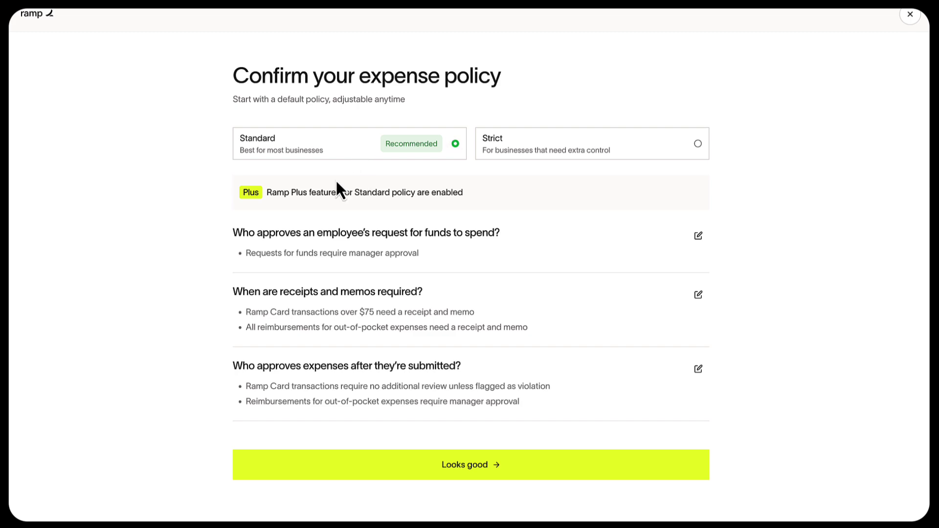
click(699, 238)
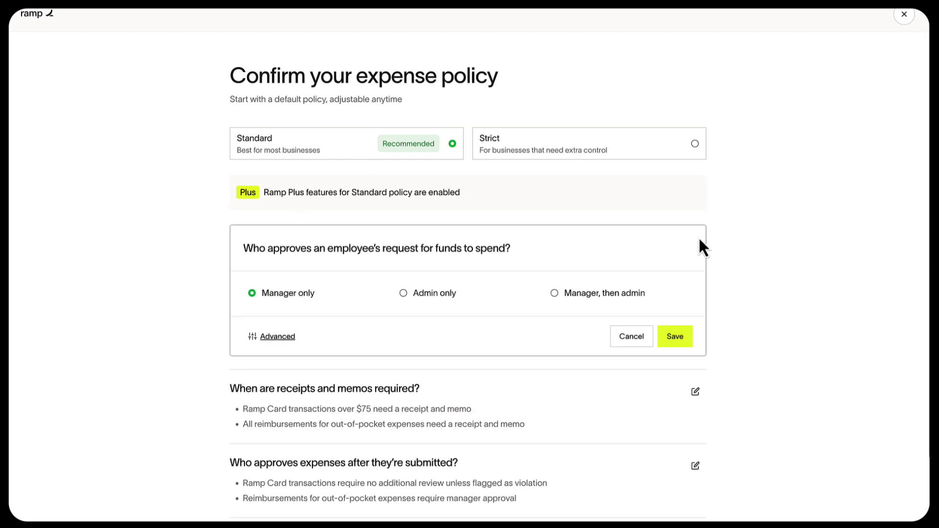
scroll(689, 316, down, 2)
click(693, 315)
scroll(688, 323, down, 3)
click(700, 386)
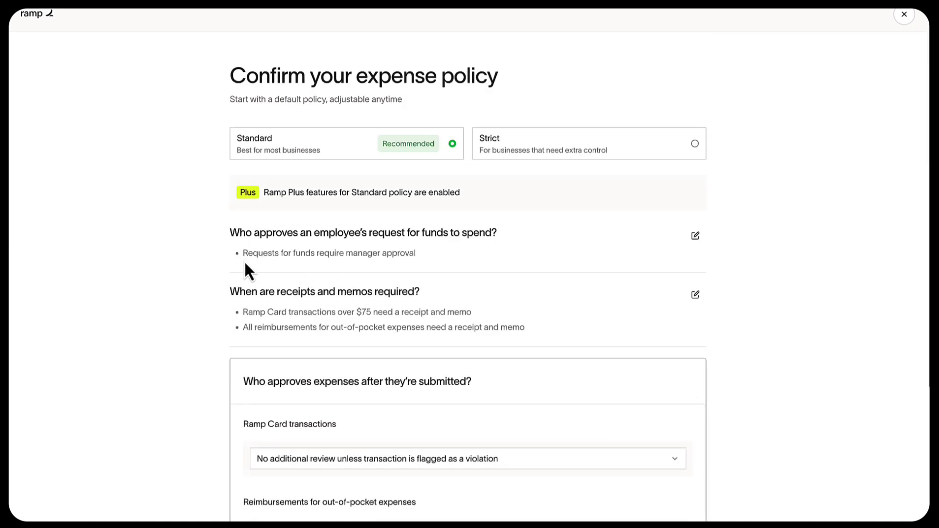
click(697, 236)
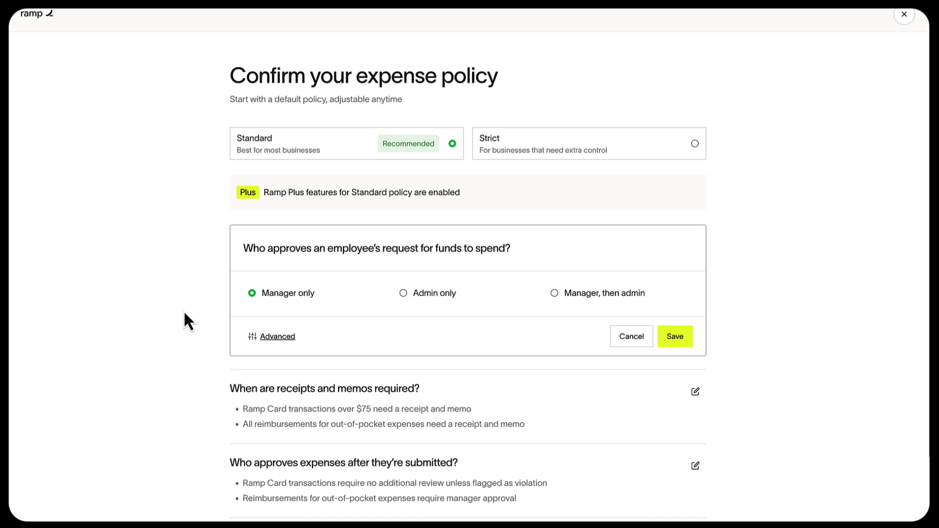
- Make spend requests an Advanced workflow approved by Manager's Manager instead of Manager, and save it
click(275, 338)
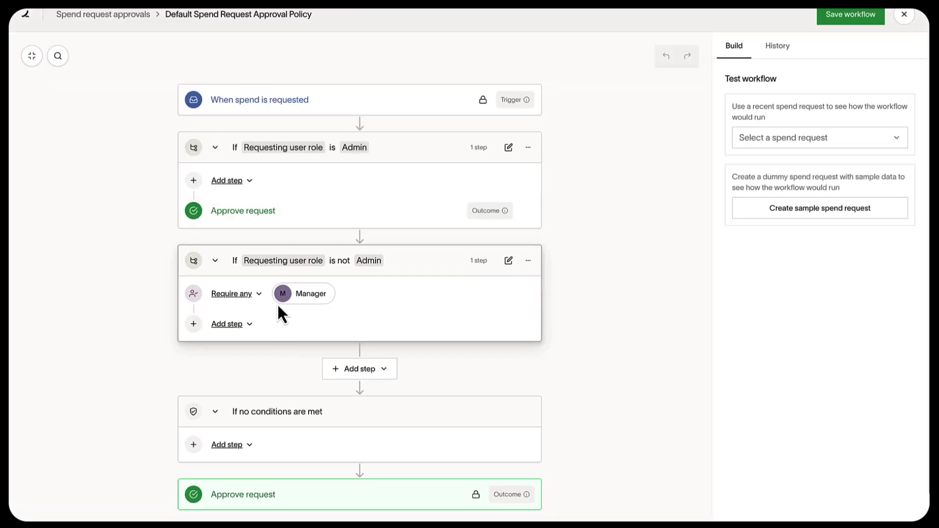
click(293, 300)
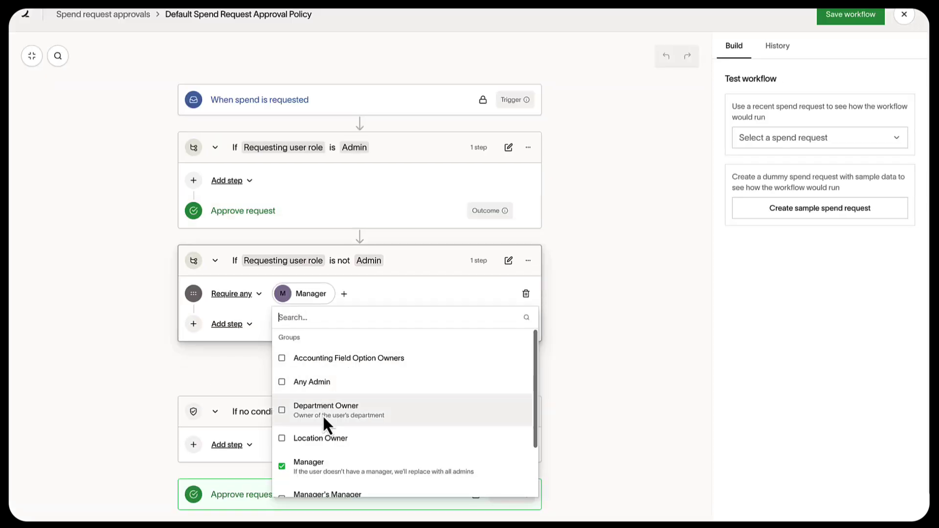
scroll(322, 413, down, 2)
click(309, 431)
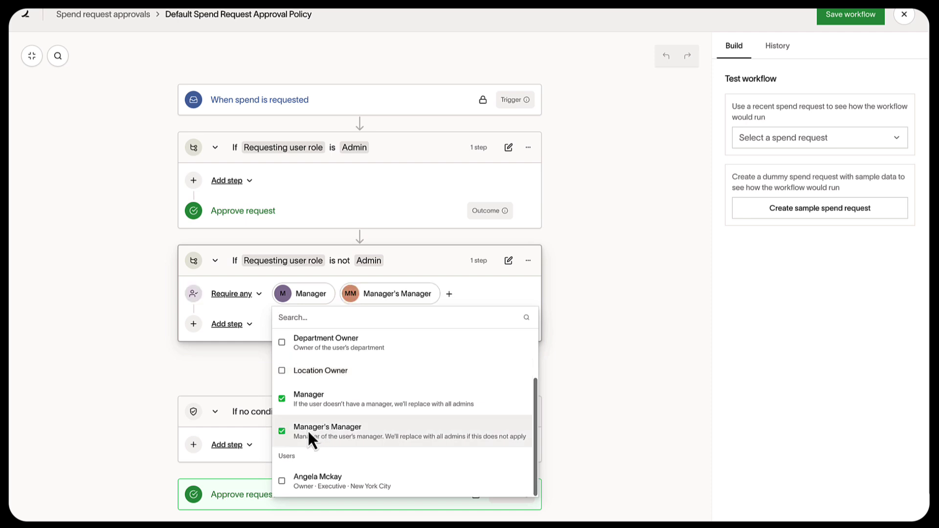
click(297, 400)
click(592, 323)
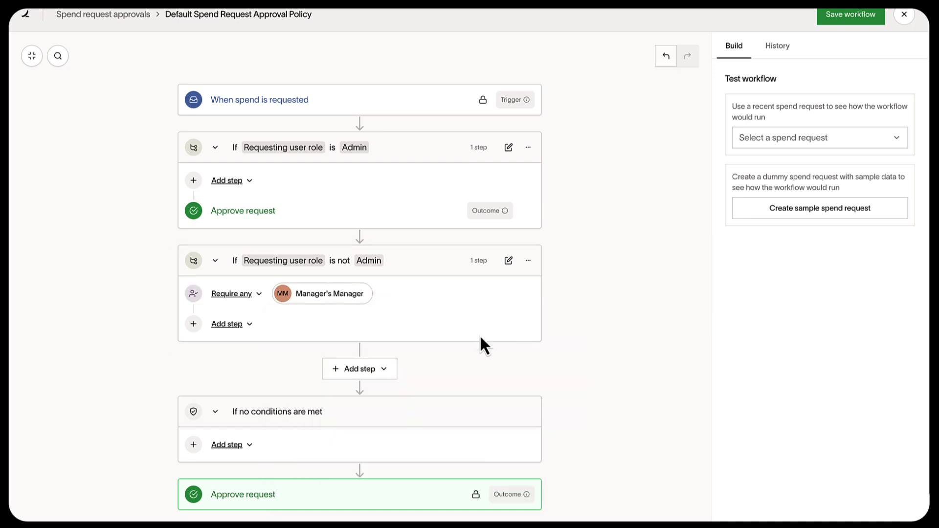
click(832, 19)
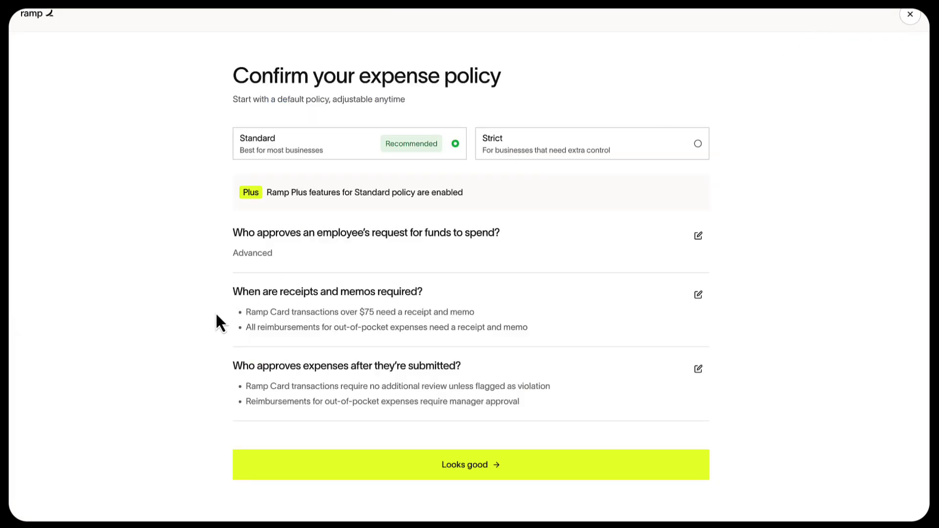
- Open the General Expenses receipts workflow and keep the $75-or-more card transaction condition
click(324, 312)
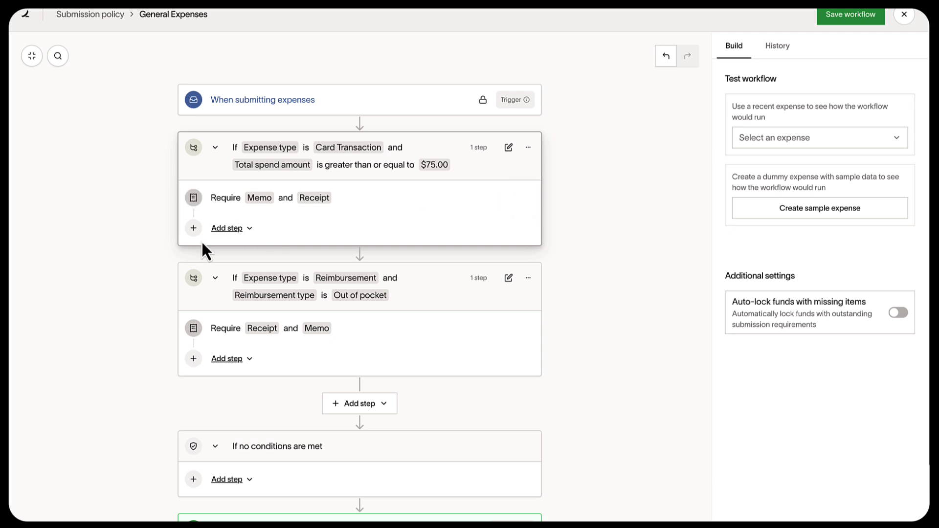
click(504, 153)
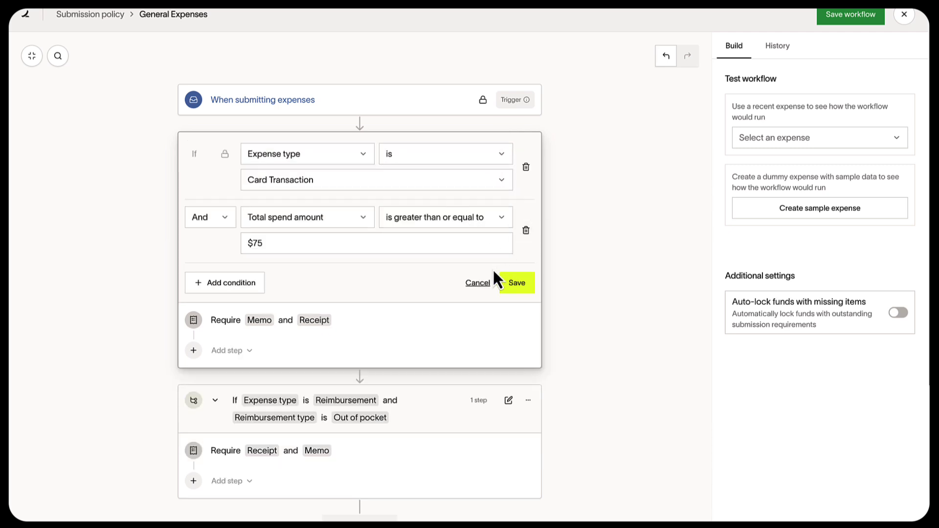
click(485, 282)
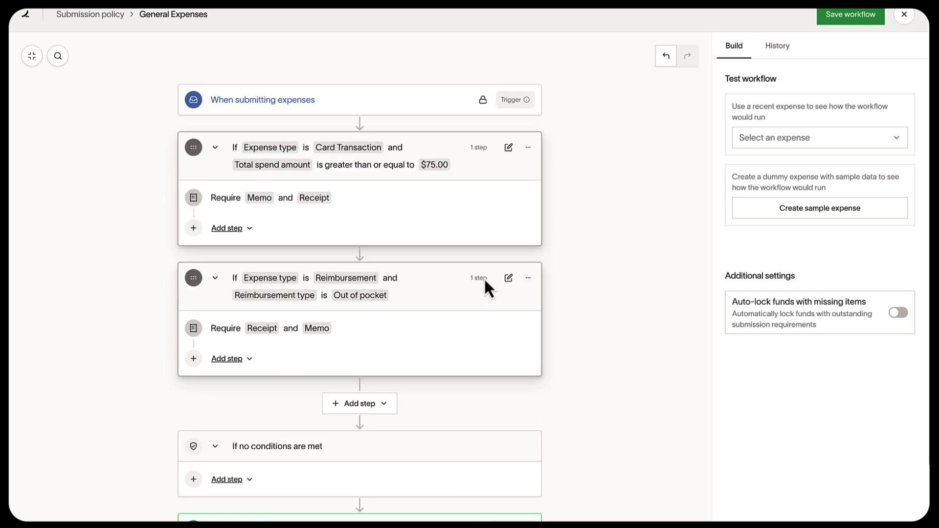
- Add a required-fields step for QuickBooks Category and QuickBooks Customer/Job, then save the workflow
click(239, 230)
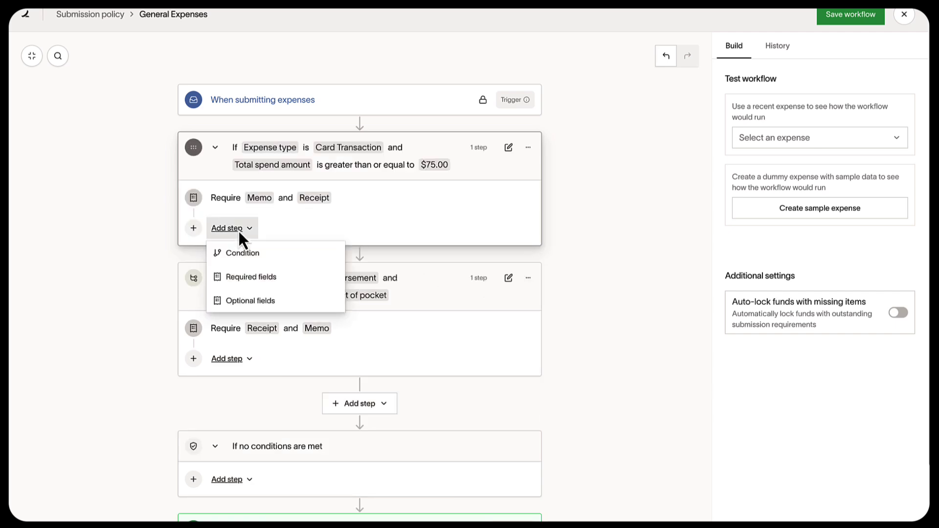
click(240, 272)
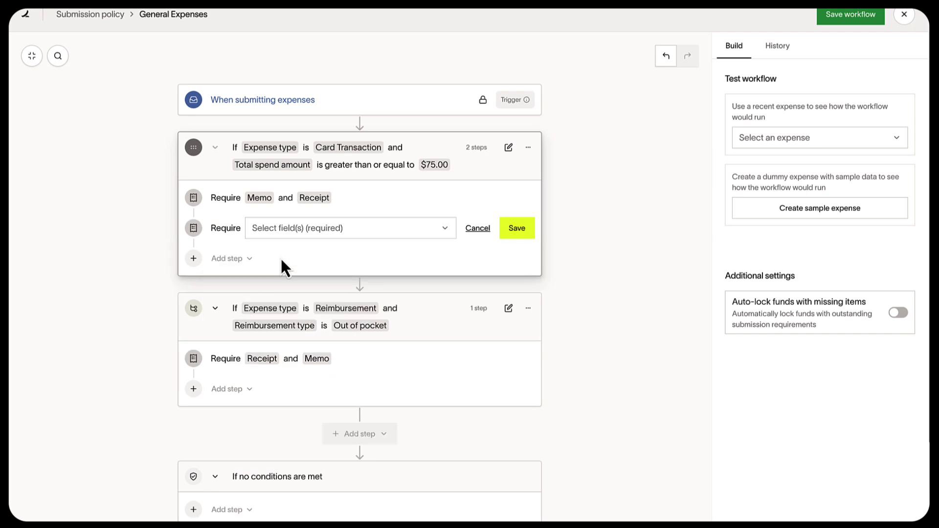
click(310, 233)
scroll(301, 357, down, 3)
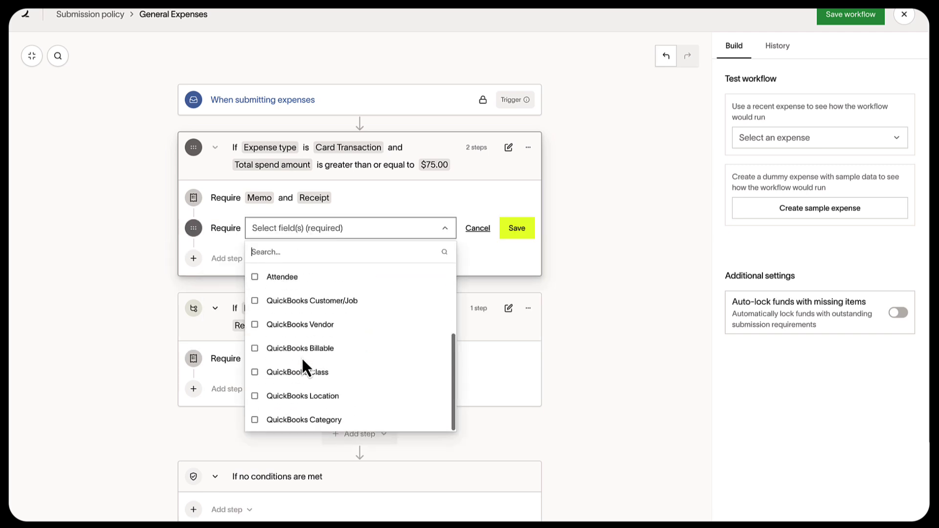
click(298, 413)
click(303, 300)
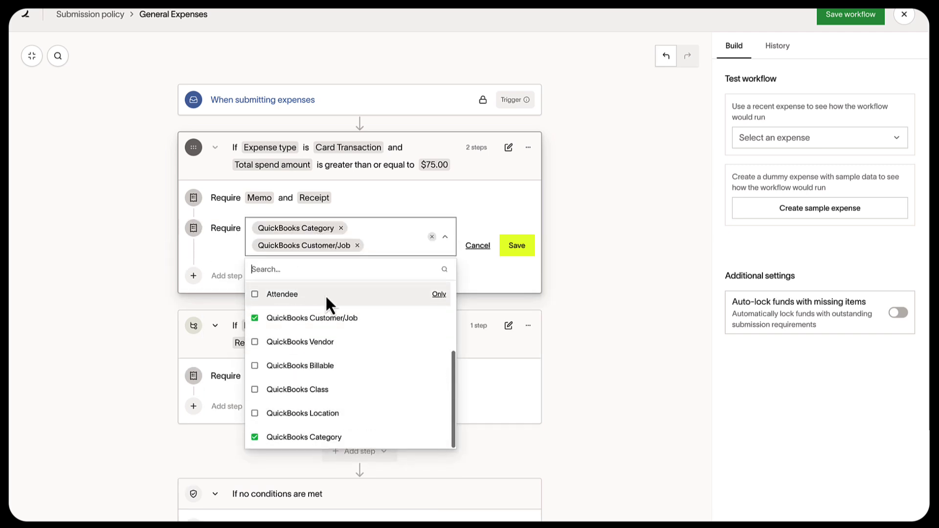
click(520, 244)
click(848, 16)
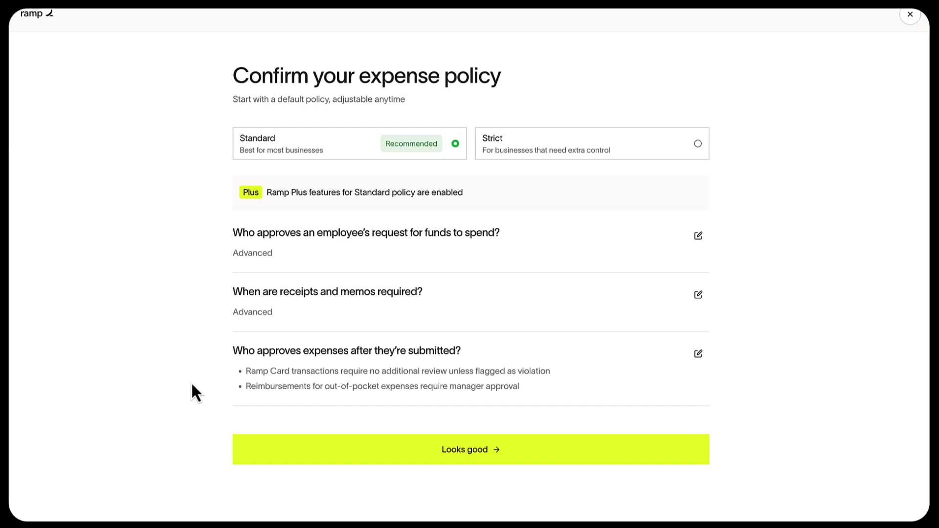
- Accept the expense policy with Looks good and go to Global approvals and restrictions
click(404, 445)
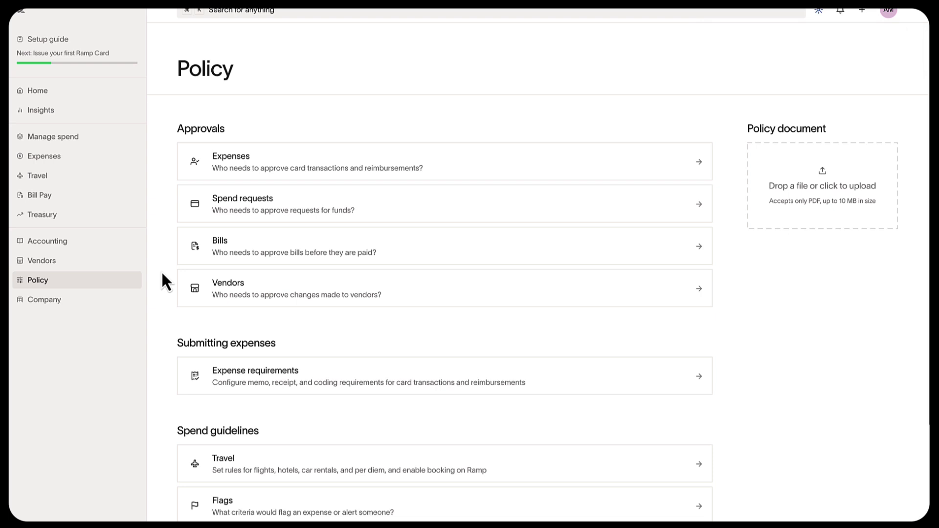
scroll(163, 275, down, 3)
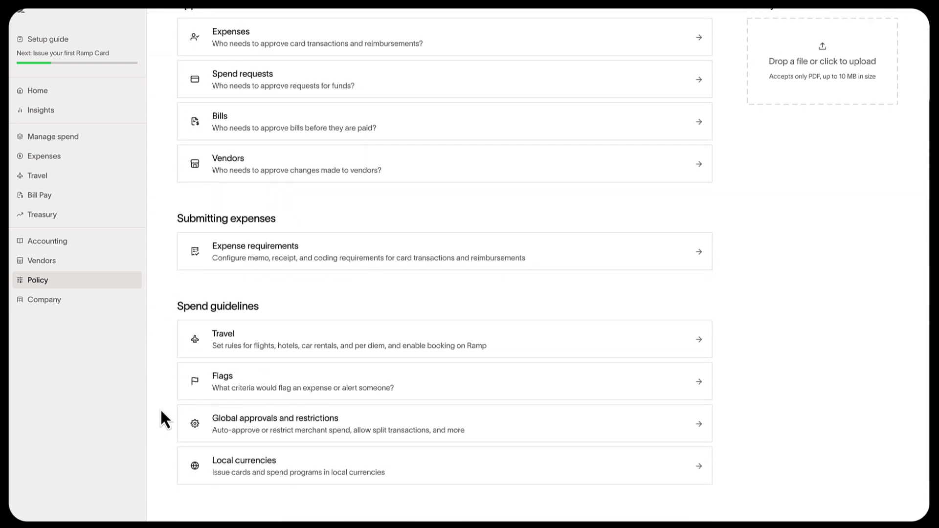
click(232, 421)
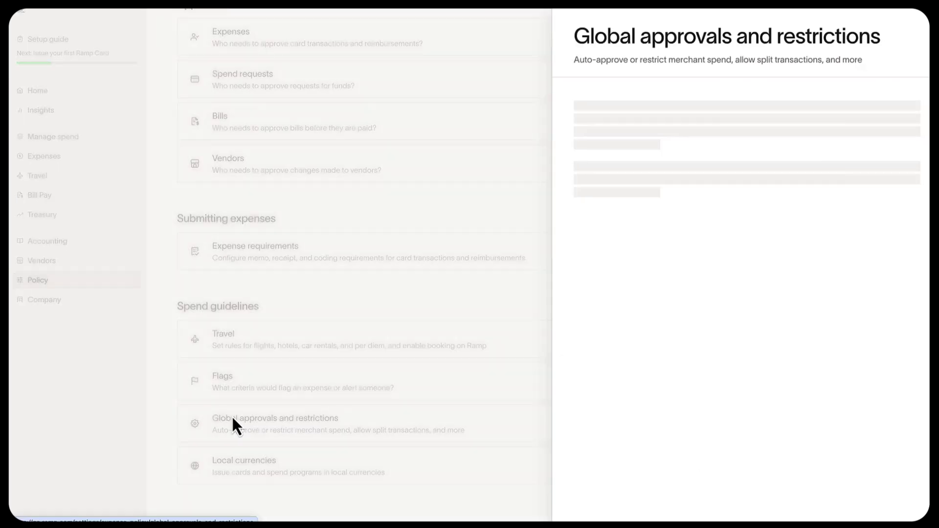
- Add Slack and Zoom to auto-approved merchants, then go to Expense requirements
click(768, 306)
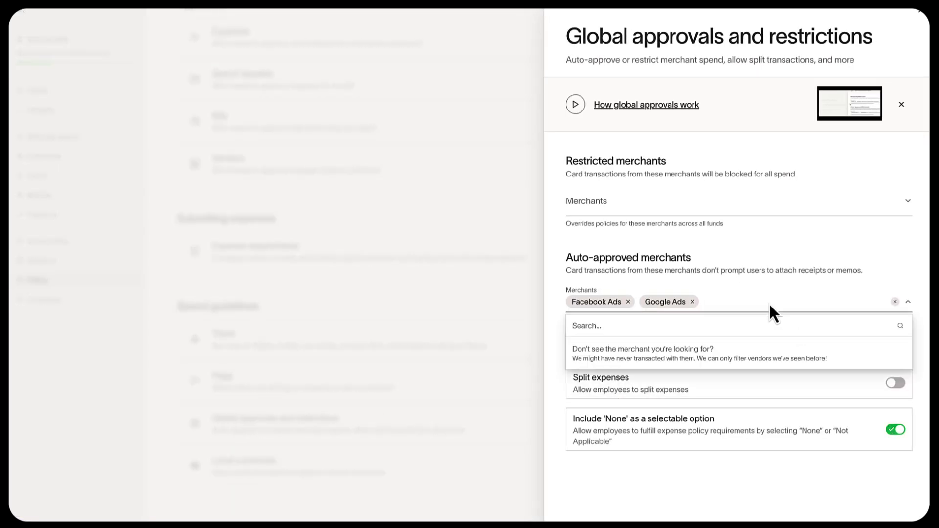
text(slack)
key(Return)
text(zoom)
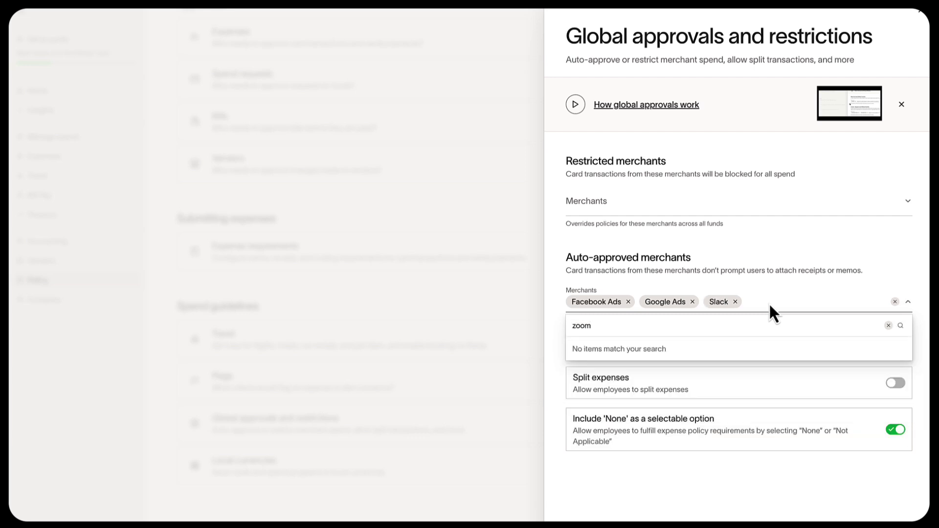
key(Return)
click(785, 274)
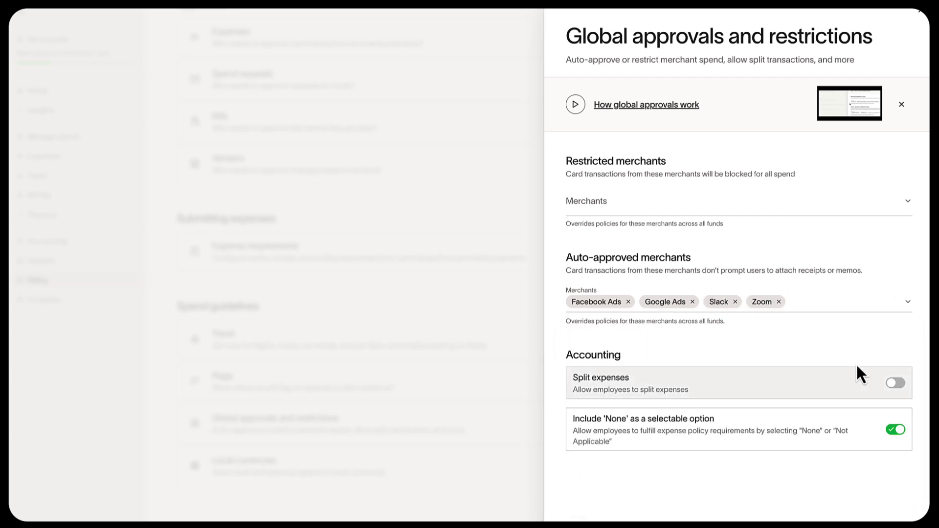
click(525, 432)
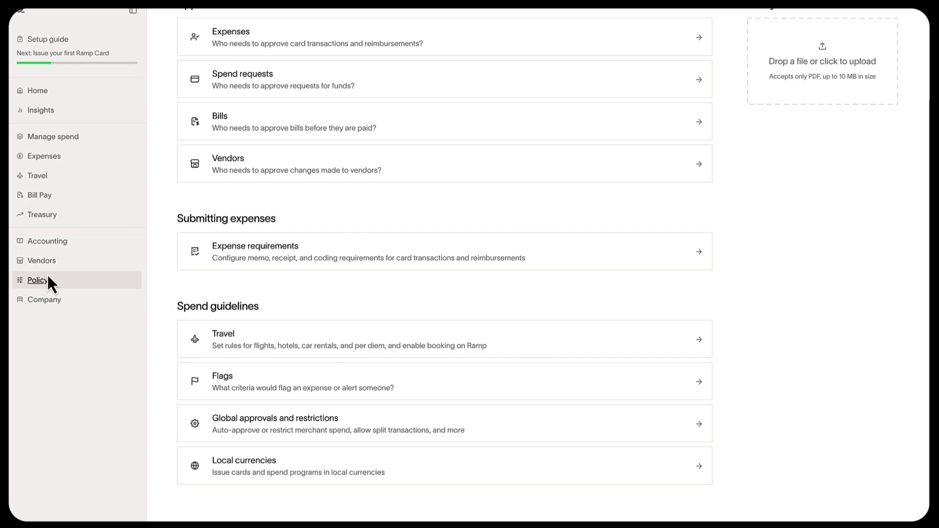
click(231, 246)
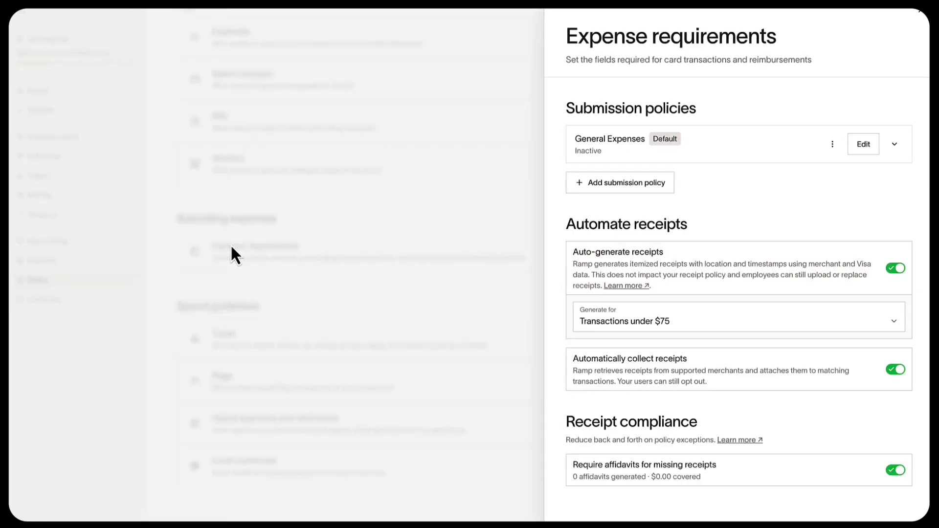